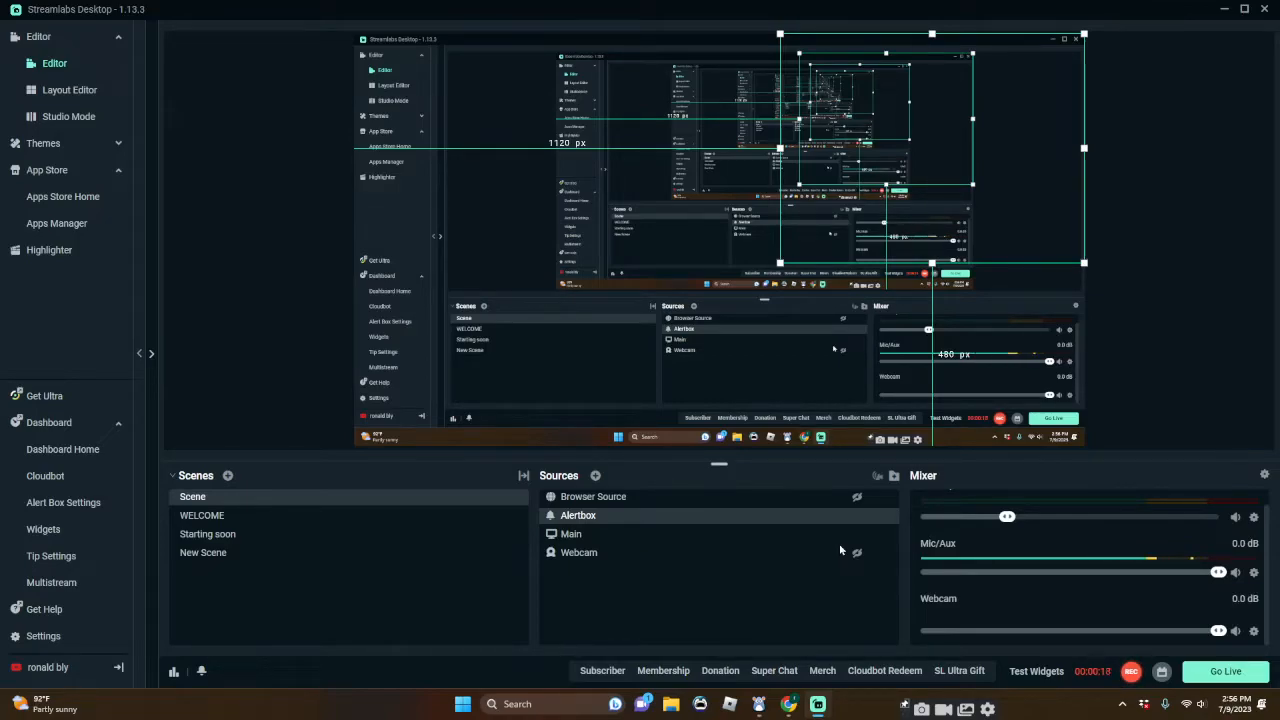
- Open the application settings and review the General options, including the output and source alignment snapping sections
left_click(1231, 368)
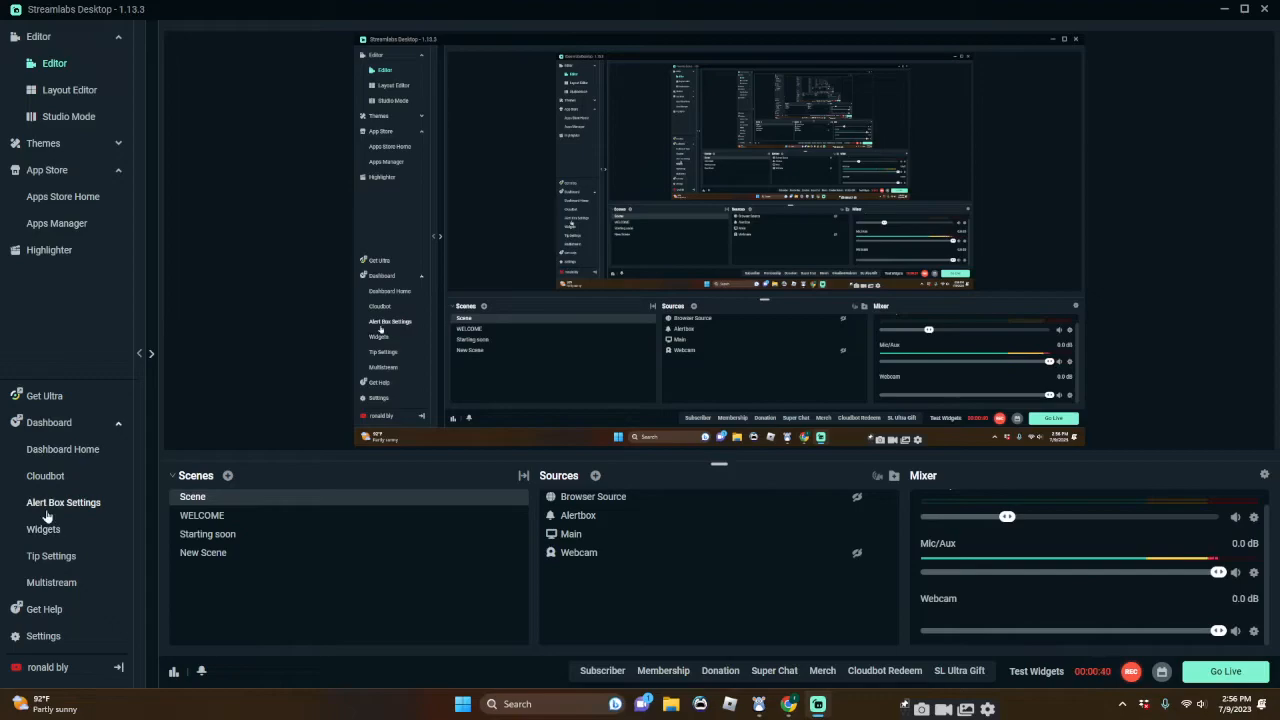
left_click(42, 637)
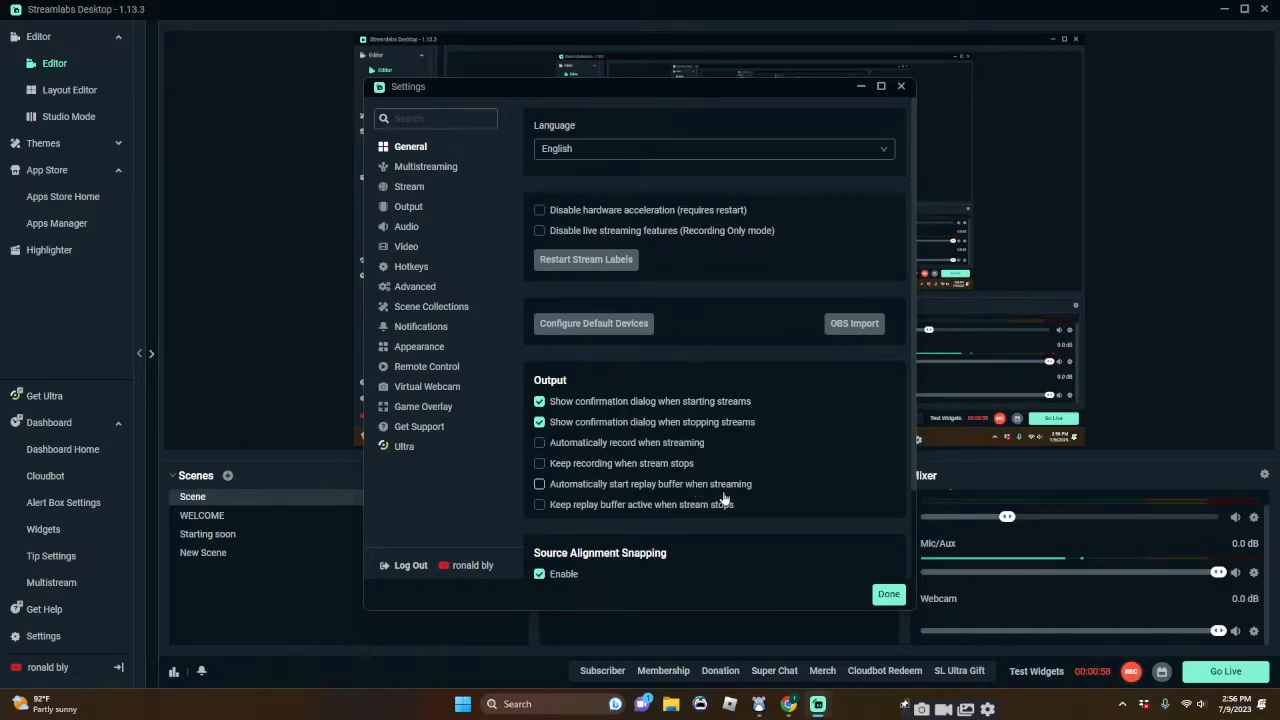
scroll(694, 488, "down", 3)
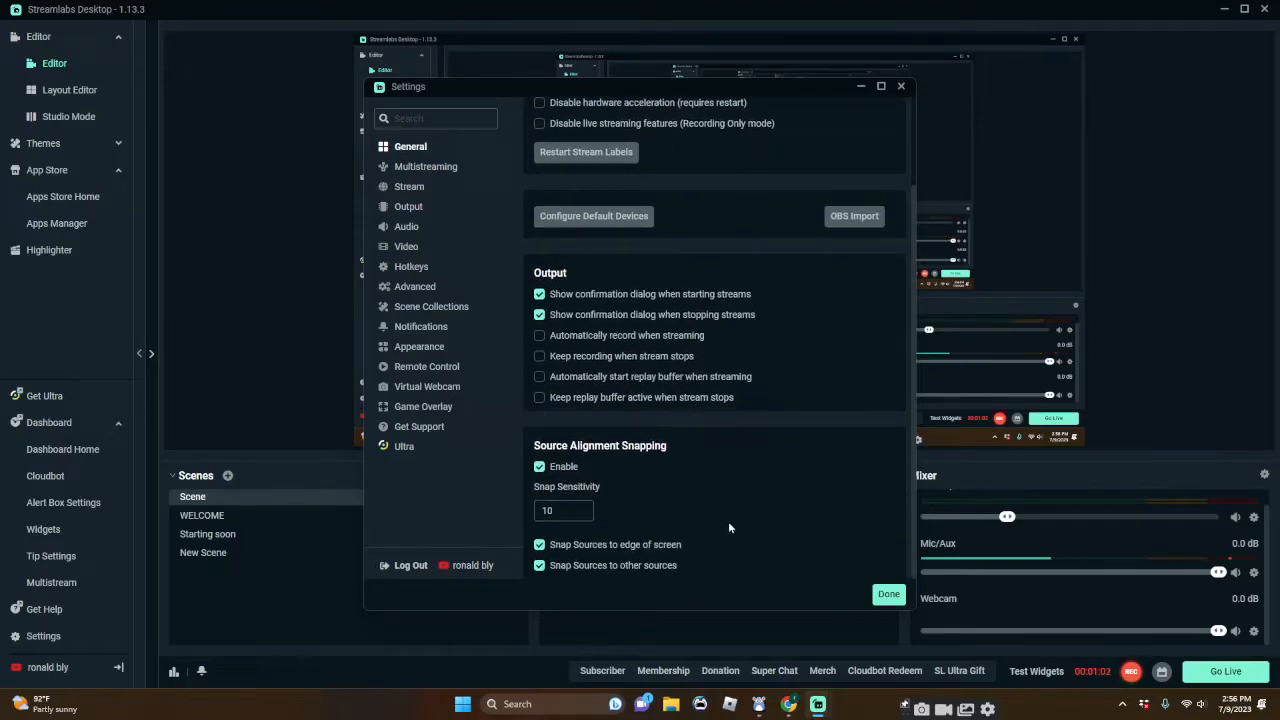
scroll(719, 502, "up", 3)
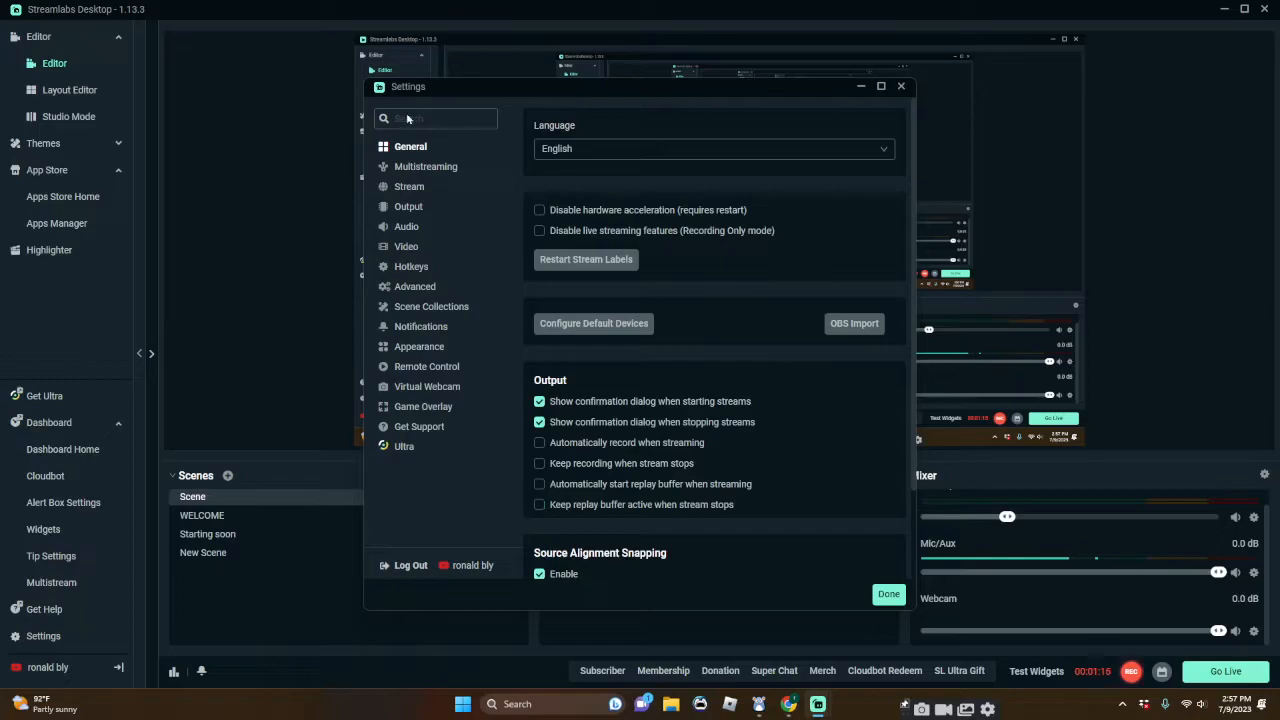
- Review the stream destinations and the output settings for streaming, recording and audio tracks
left_click(408, 189)
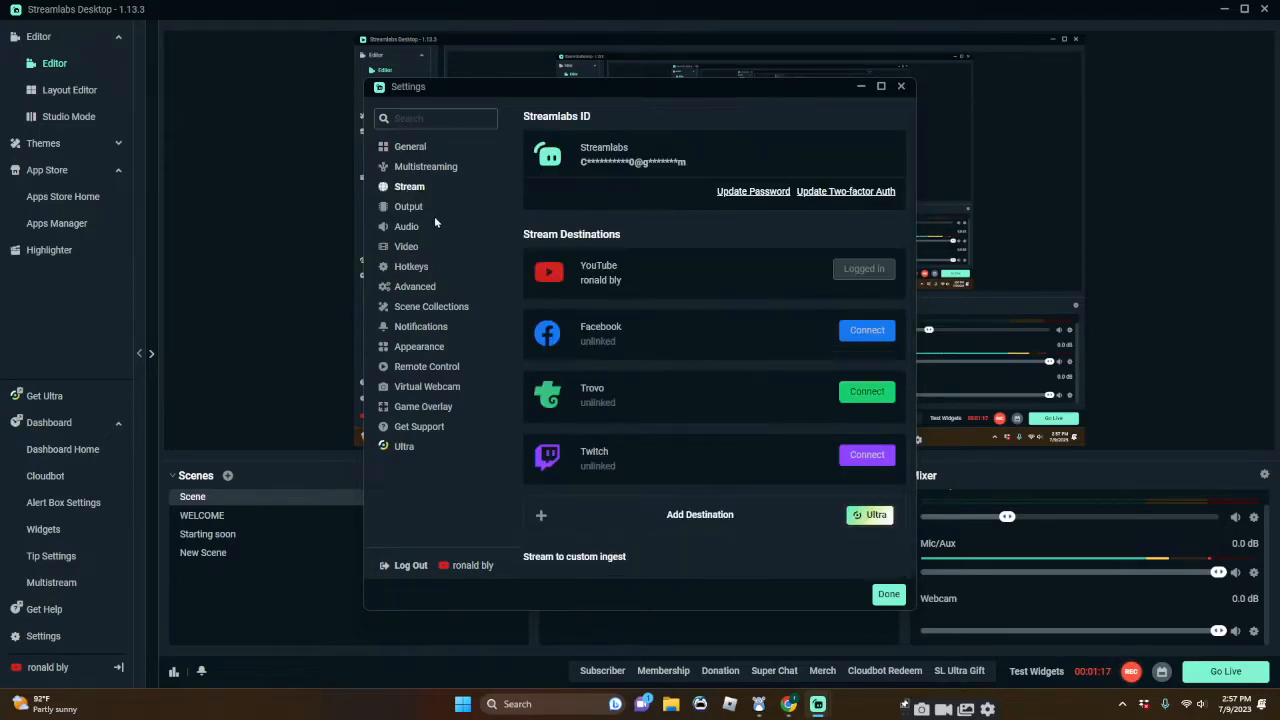
left_click(400, 208)
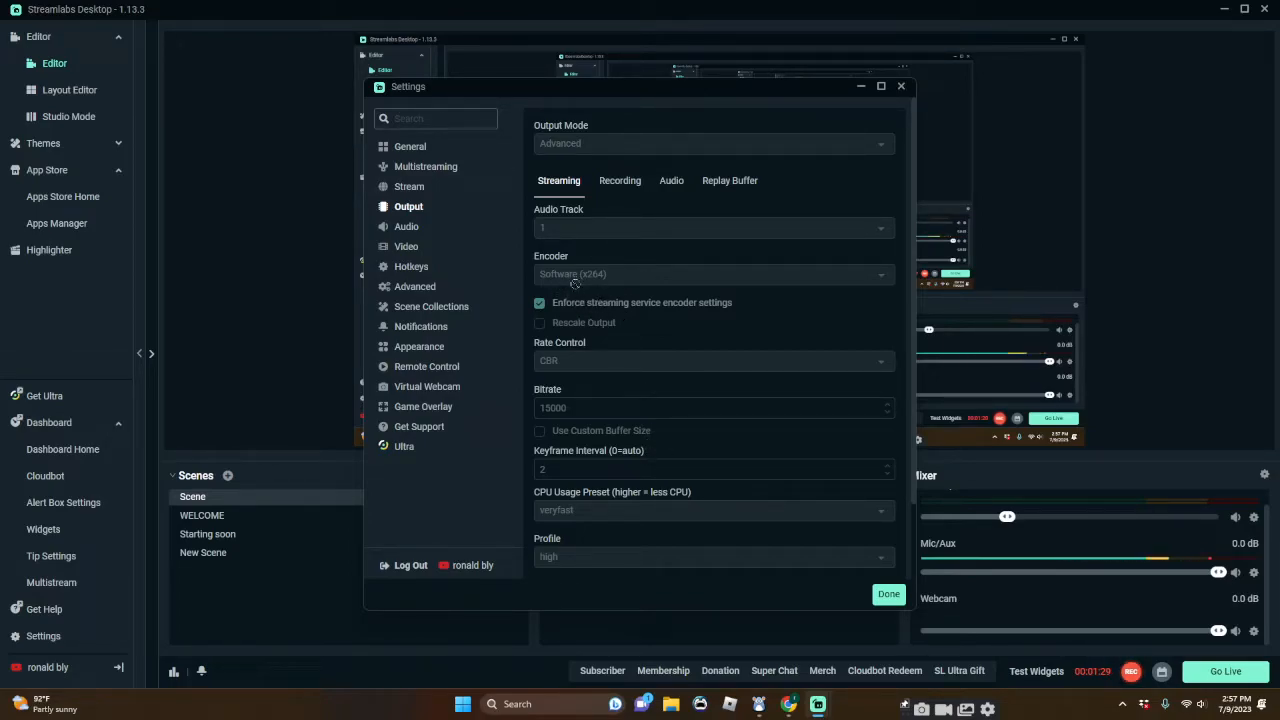
scroll(594, 297, "down", 1)
scroll(594, 297, "down", 1)
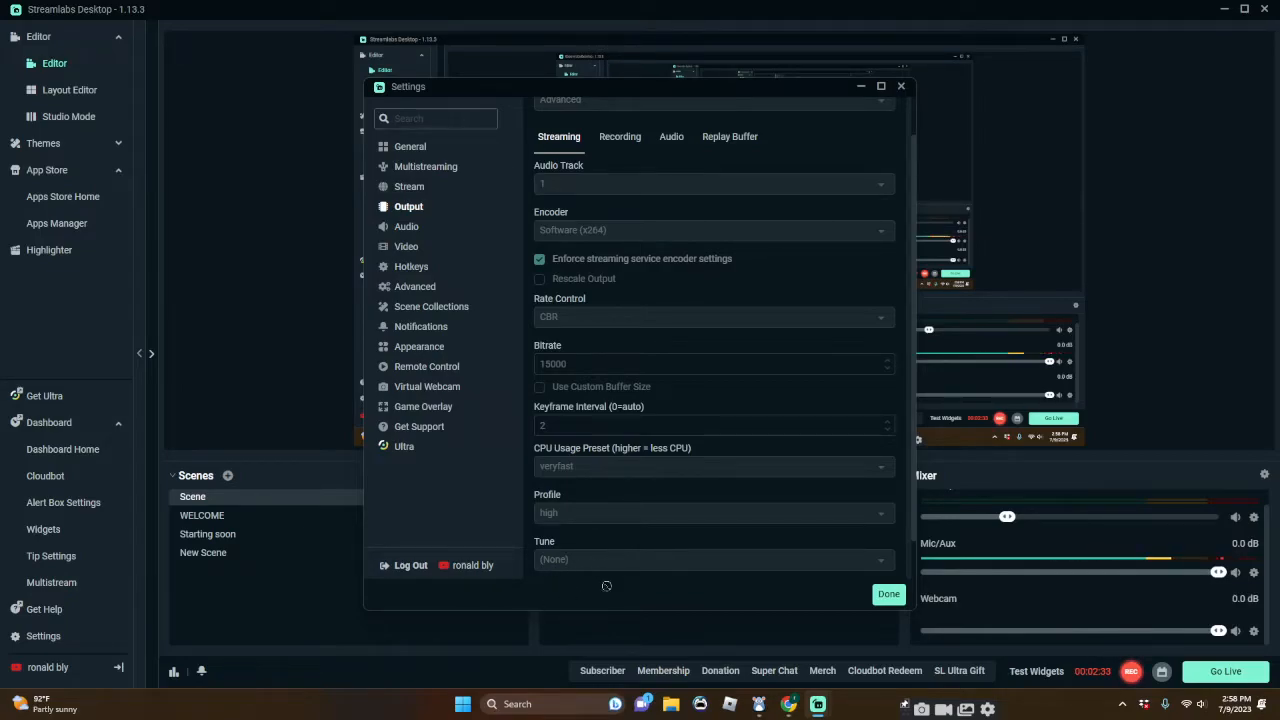
scroll(570, 521, "down", 1)
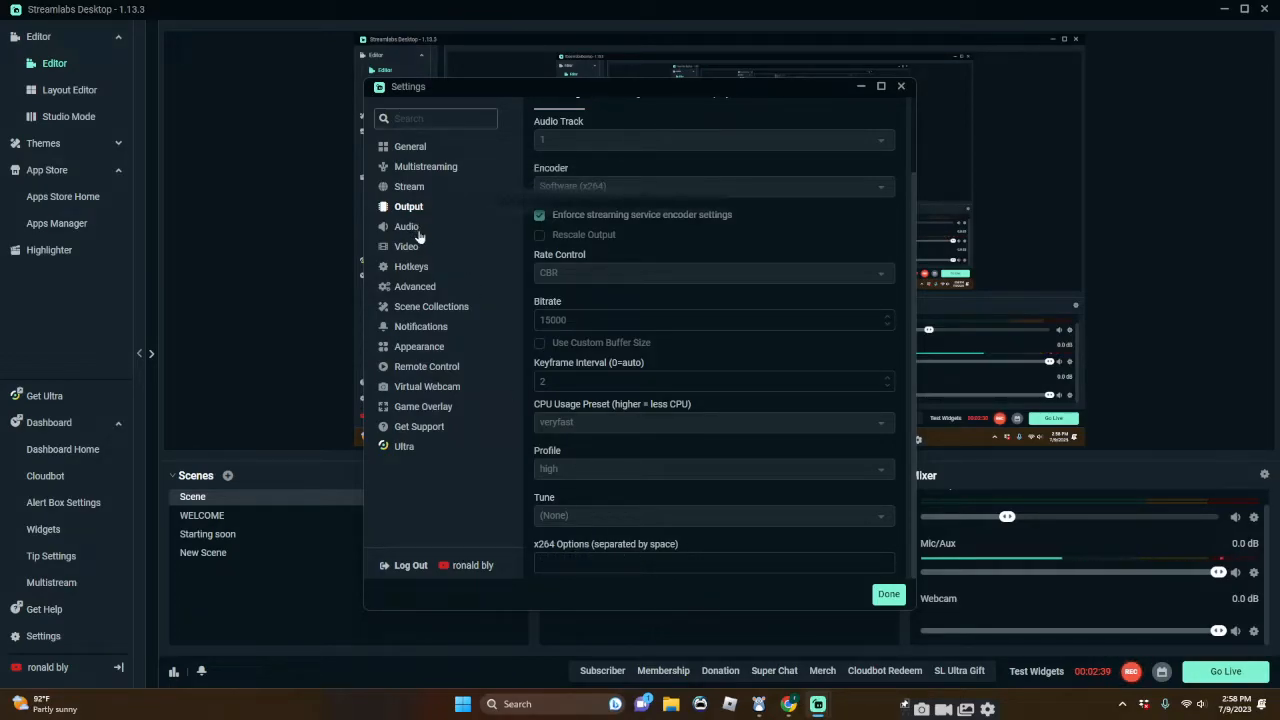
scroll(680, 480, "up", 2)
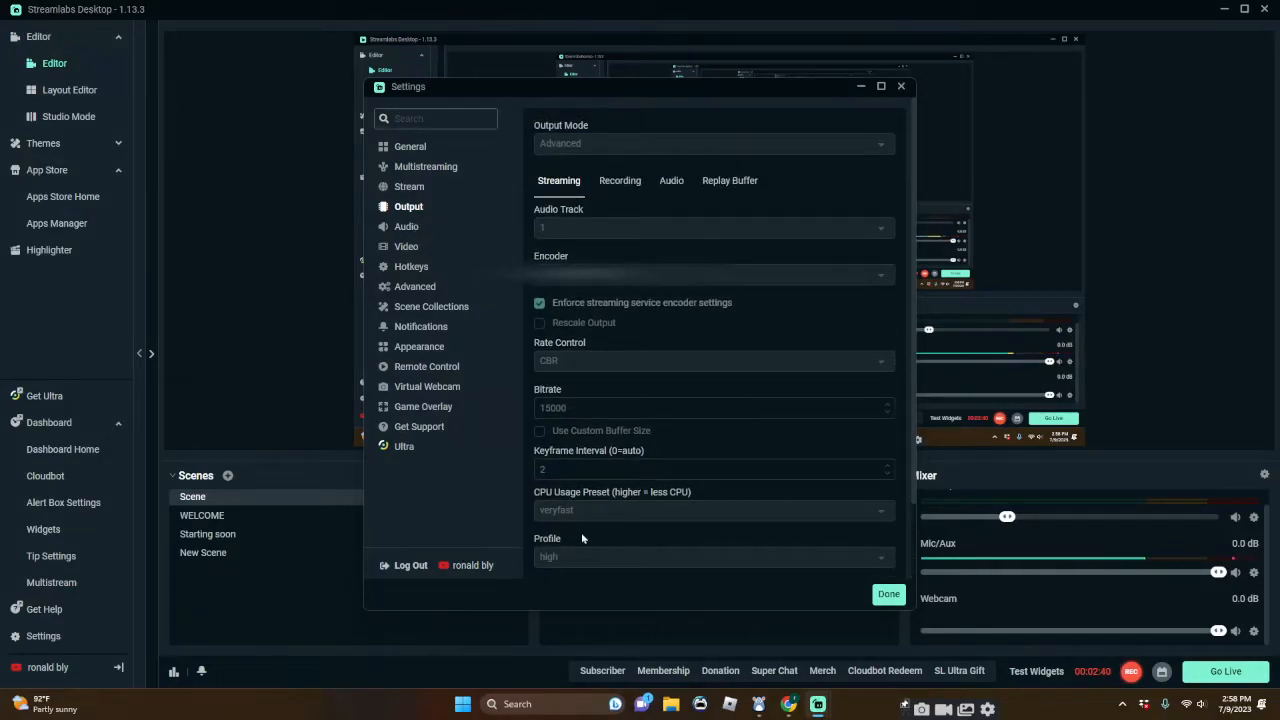
left_click(617, 181)
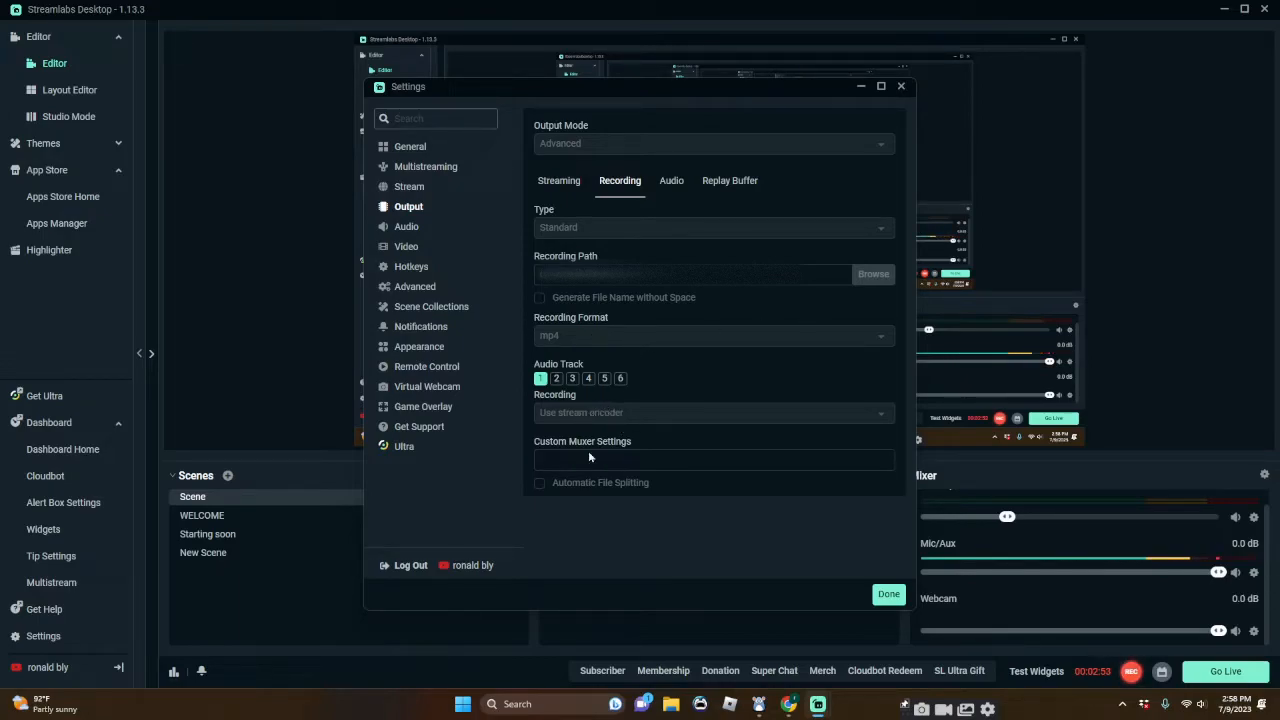
left_click(671, 181)
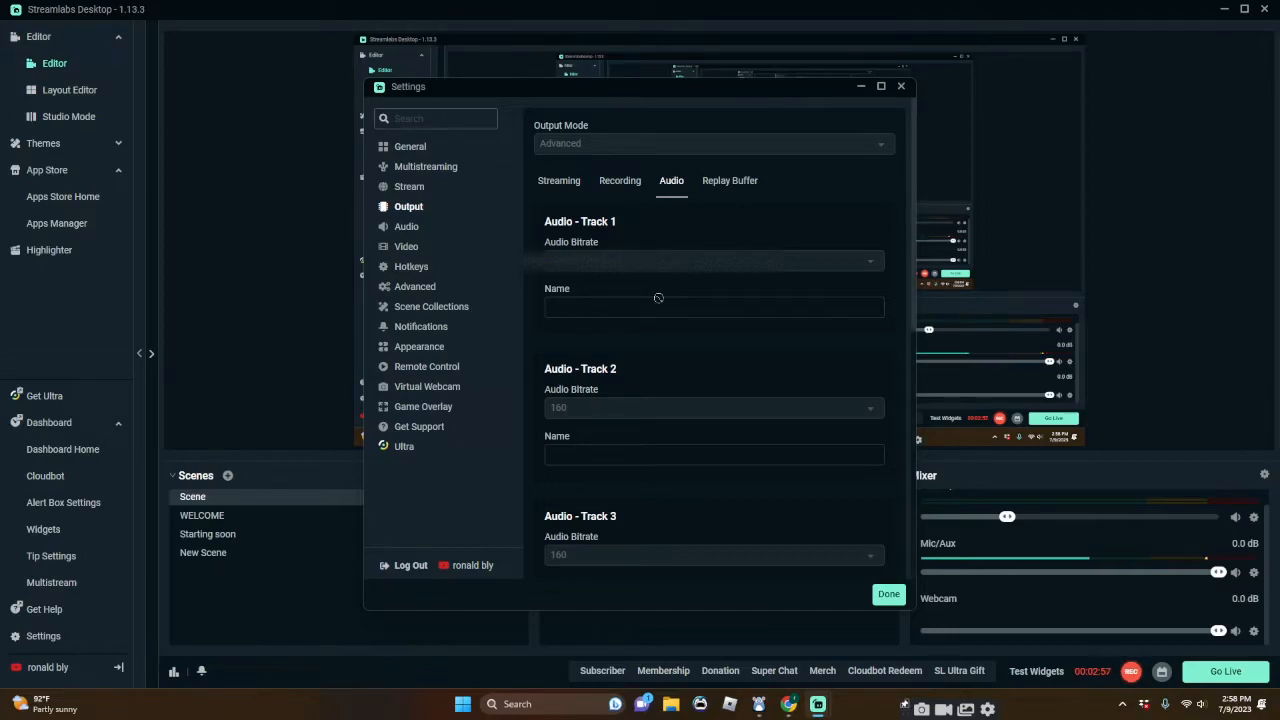
- Examine the video settings, including the available downscale filters and the FPS type
left_click(415, 248)
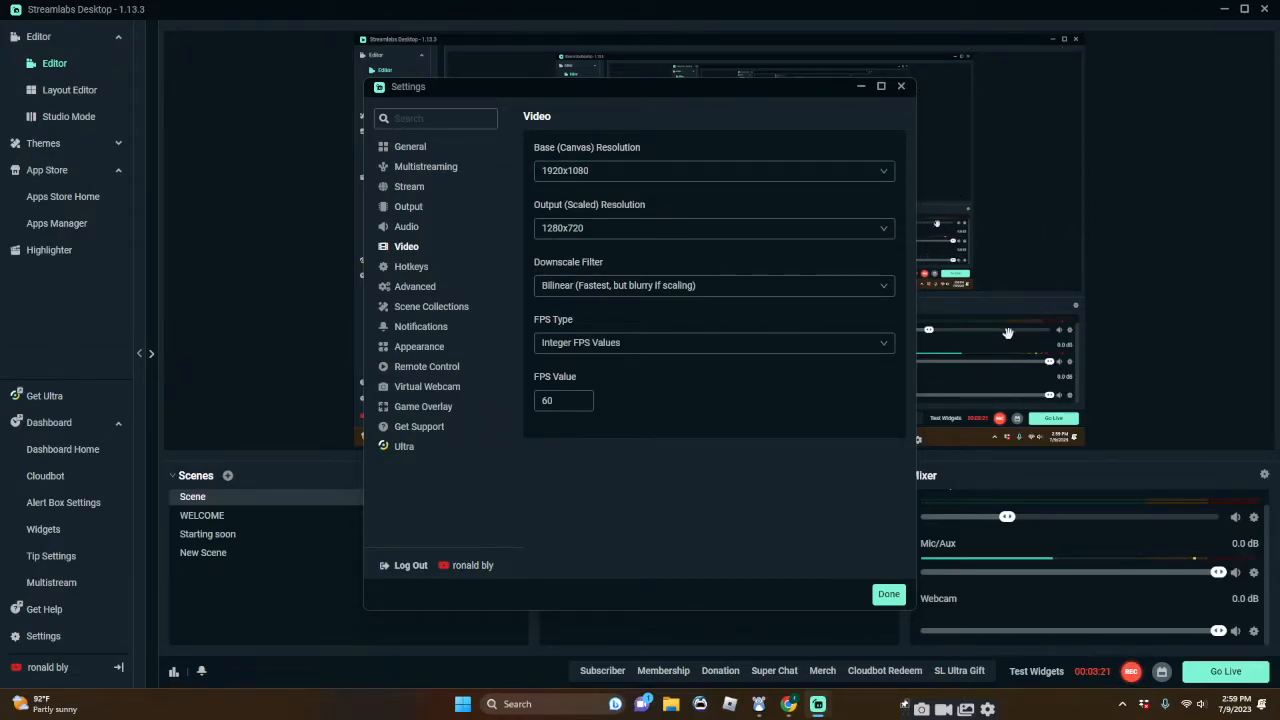
left_click(715, 284)
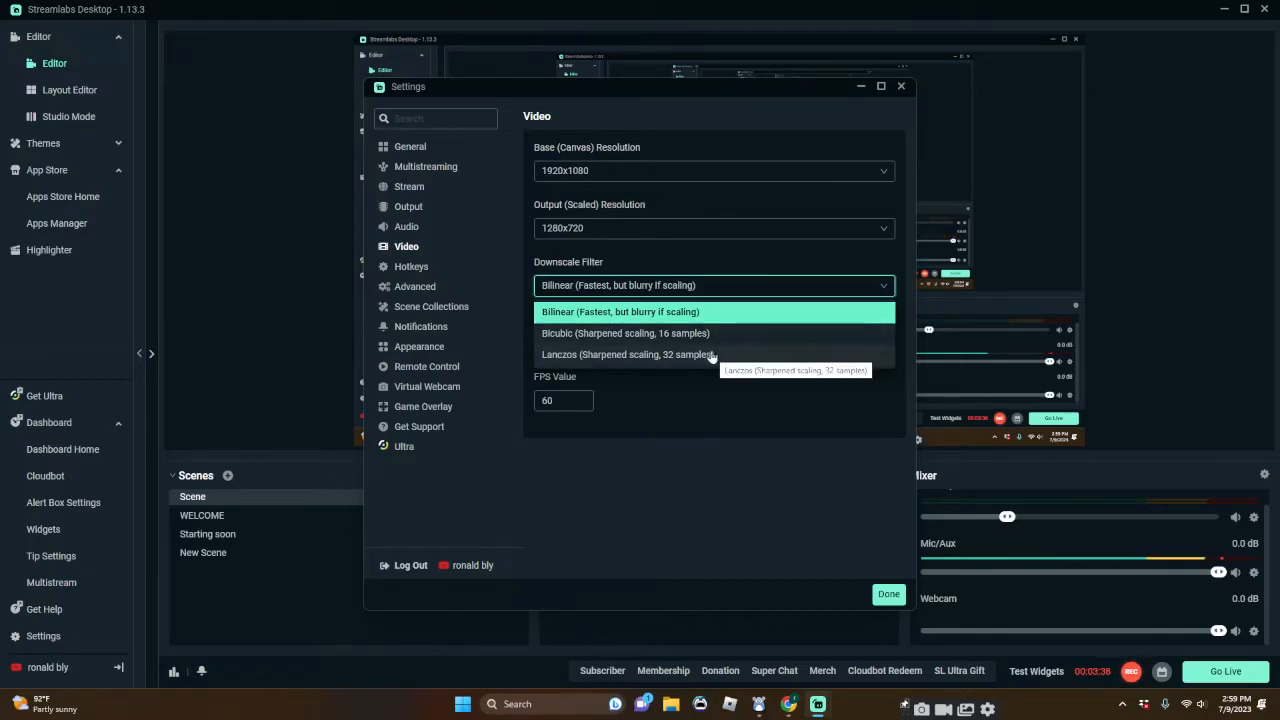
left_click(656, 518)
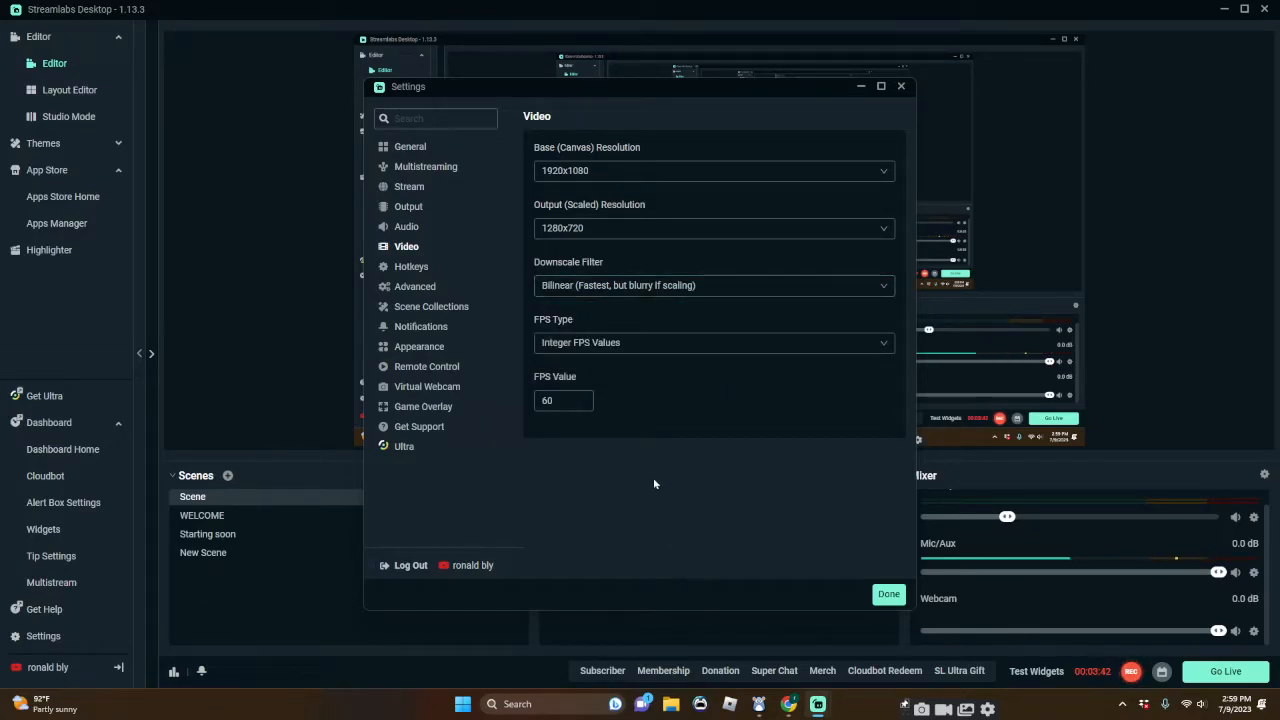
left_click(618, 346)
left_click(605, 390)
- Set the FPS value in the video settings to 60
double_click(548, 400)
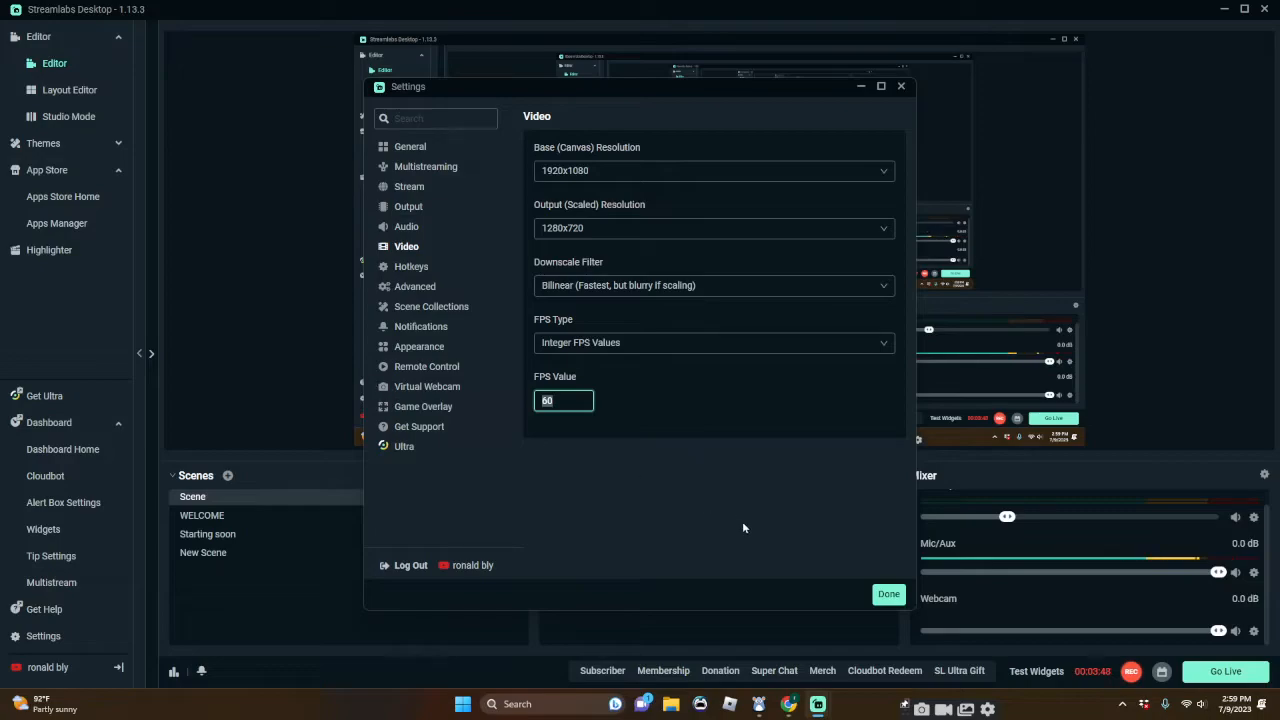
key("BackSpace")
type("60")
key("BackSpace")
key("BackSpace")
type("60")
key("BackSpace")
key("BackSpace")
type("90")
key("BackSpace")
key("BackSpace")
type("90")
key("BackSpace")
key("BackSpace")
type("600")
key("BackSpace")
key("BackSpace")
type("00")
key("BackSpace")
key("BackSpace")
key("BackSpace")
type("60")
left_click(498, 356)
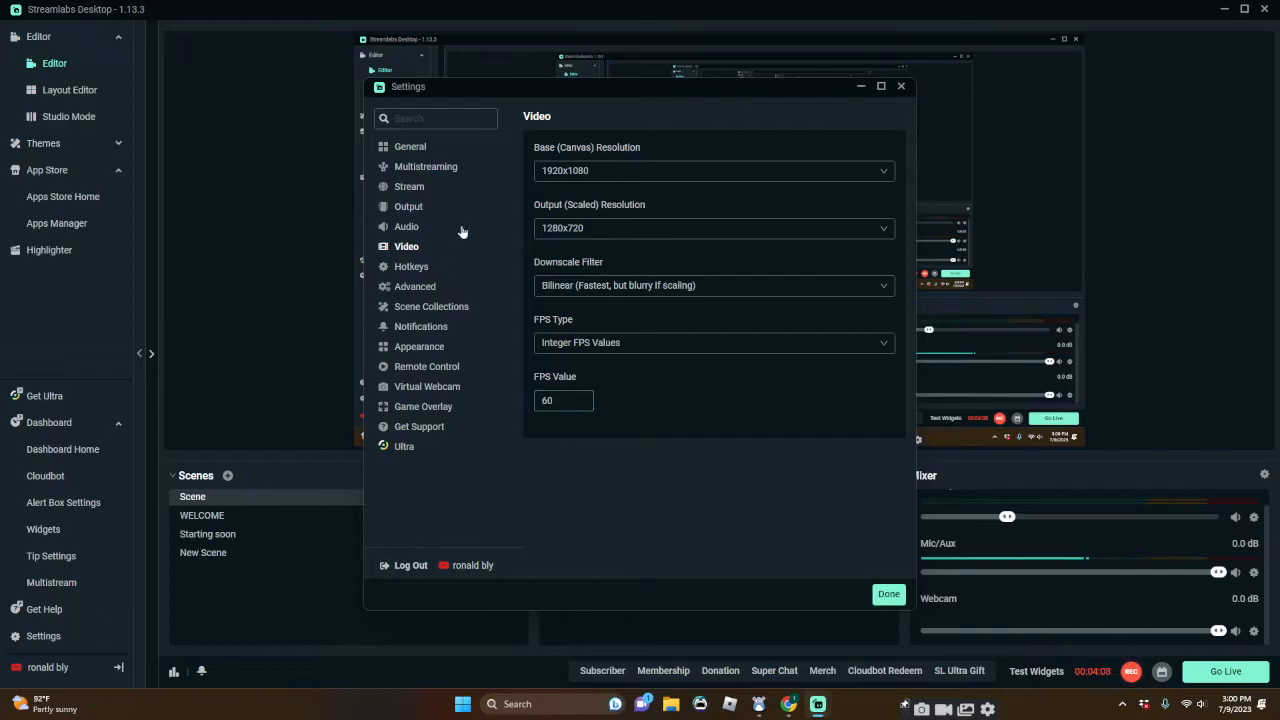
- Review the hotkeys and the advanced video settings, including the YUV color space choices and the SDR and HDR levels
left_click(412, 270)
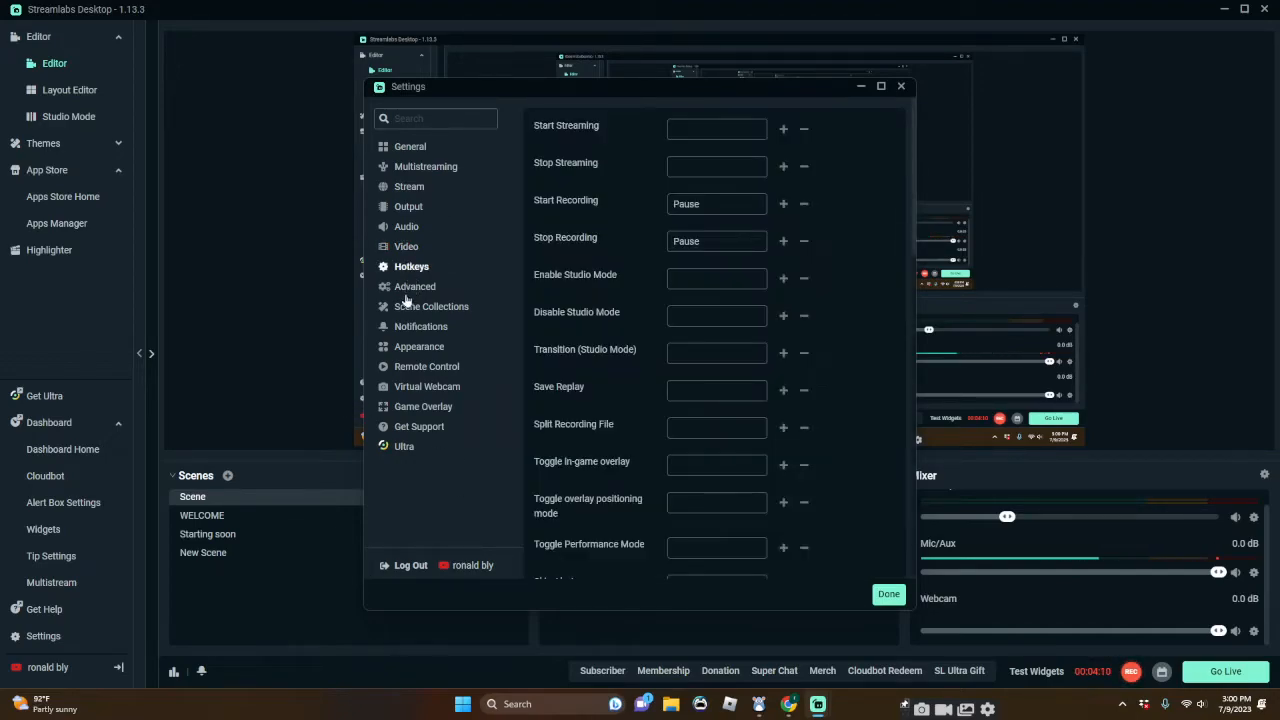
left_click(400, 290)
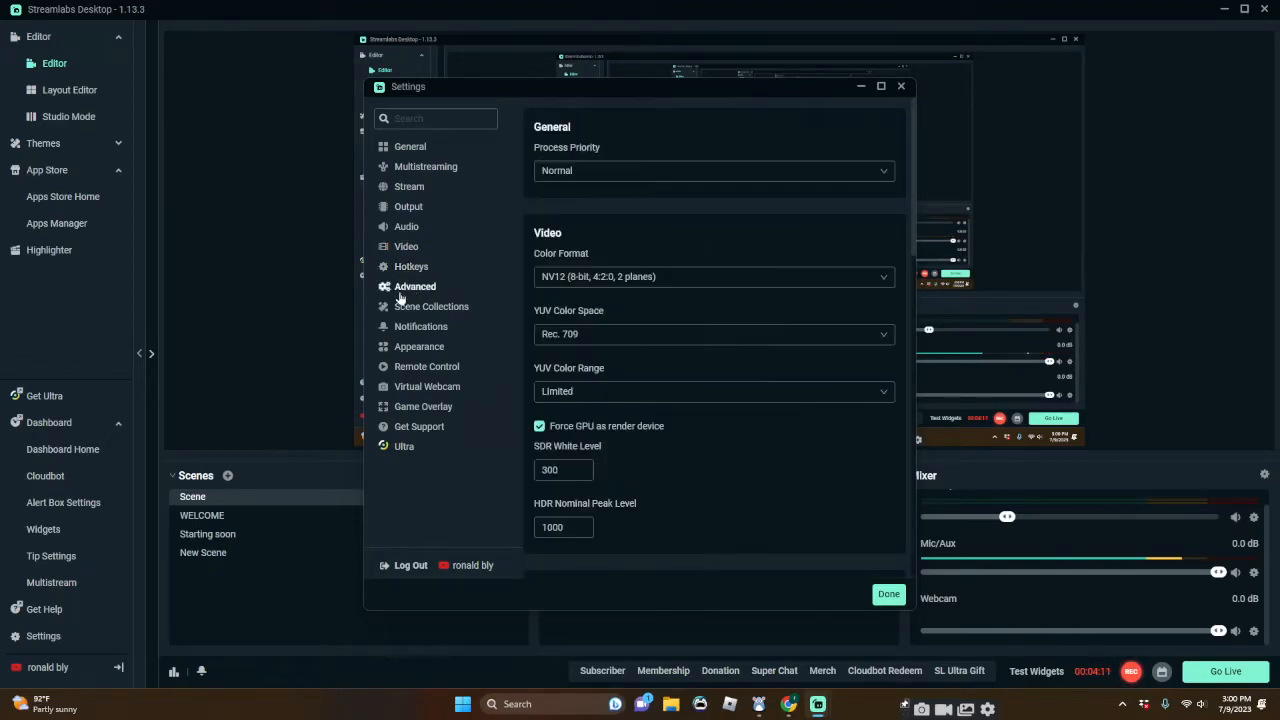
left_click(599, 346)
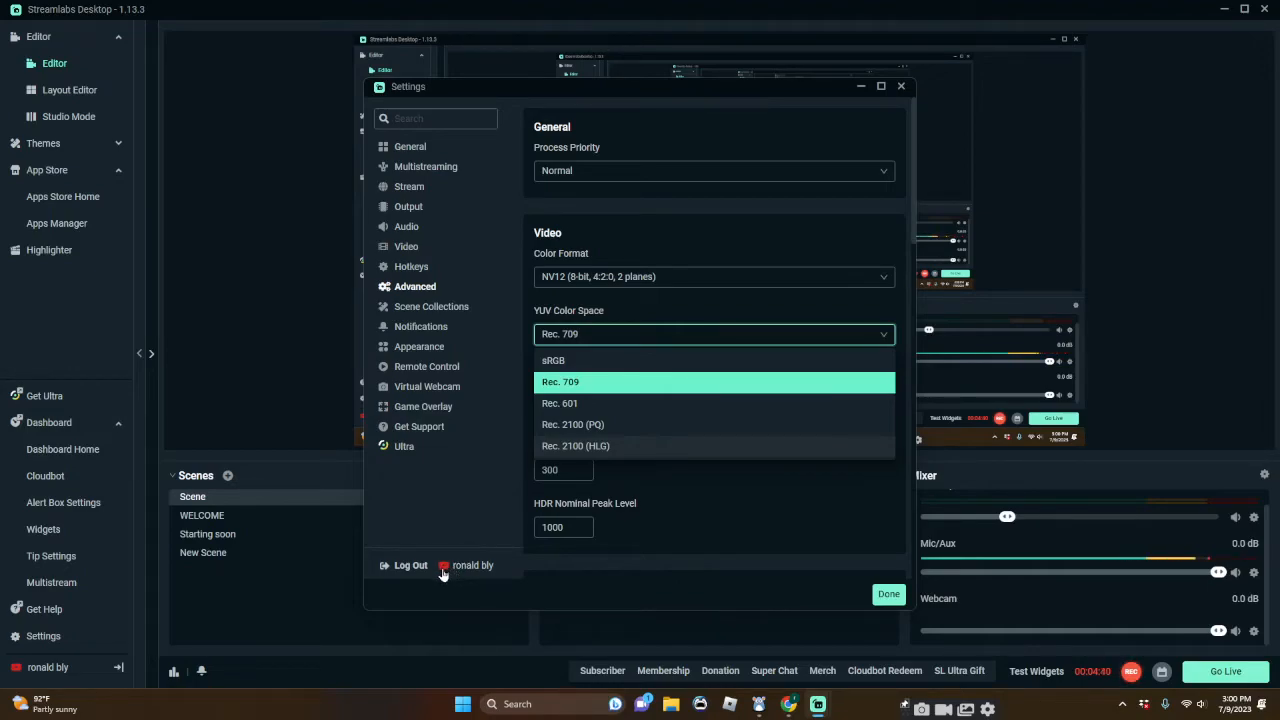
left_click(433, 470)
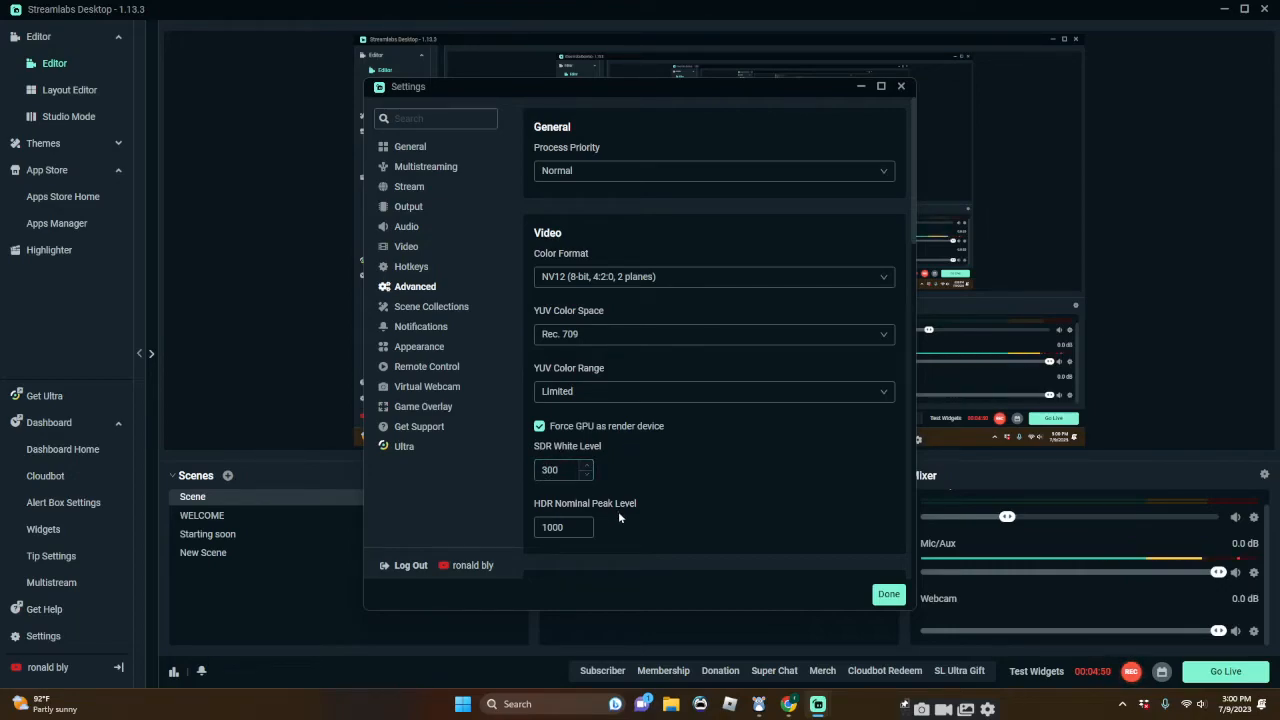
left_click(561, 471)
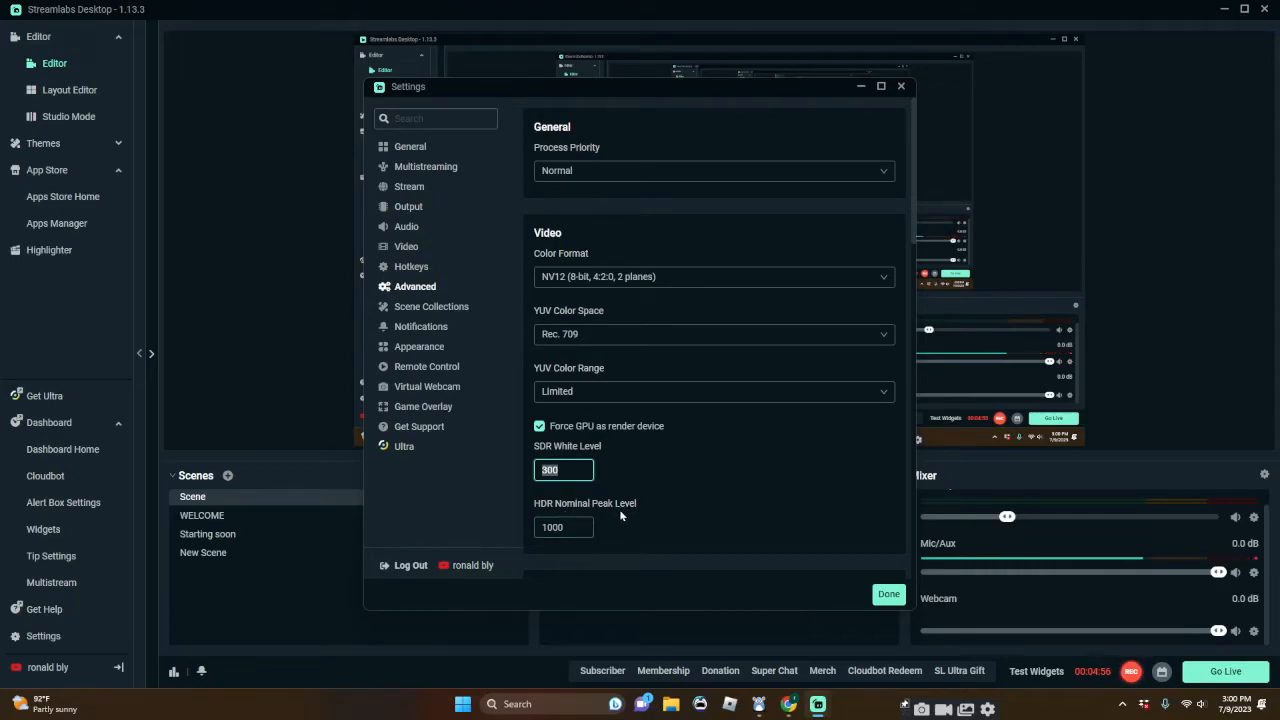
left_click(570, 530)
left_click(489, 477)
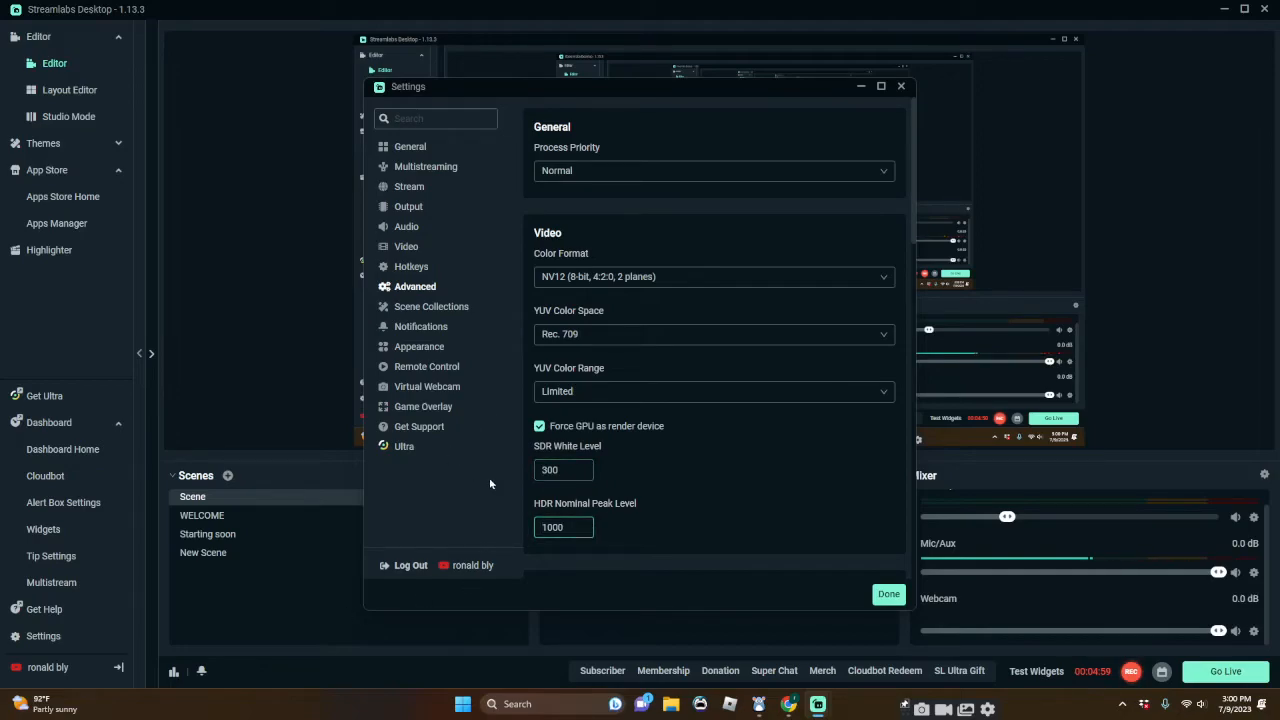
- Review the appearance settings, from the theme and chat options to the scene item selection mode
left_click(433, 354)
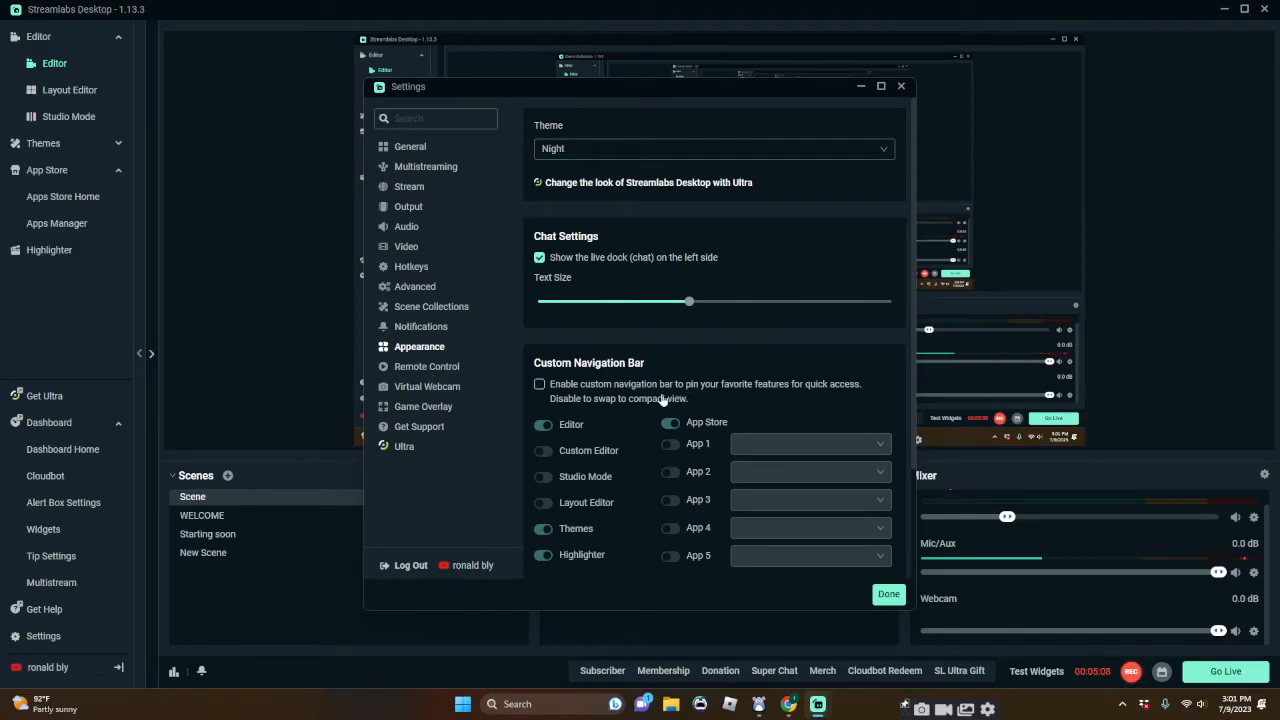
scroll(721, 452, "down", 3)
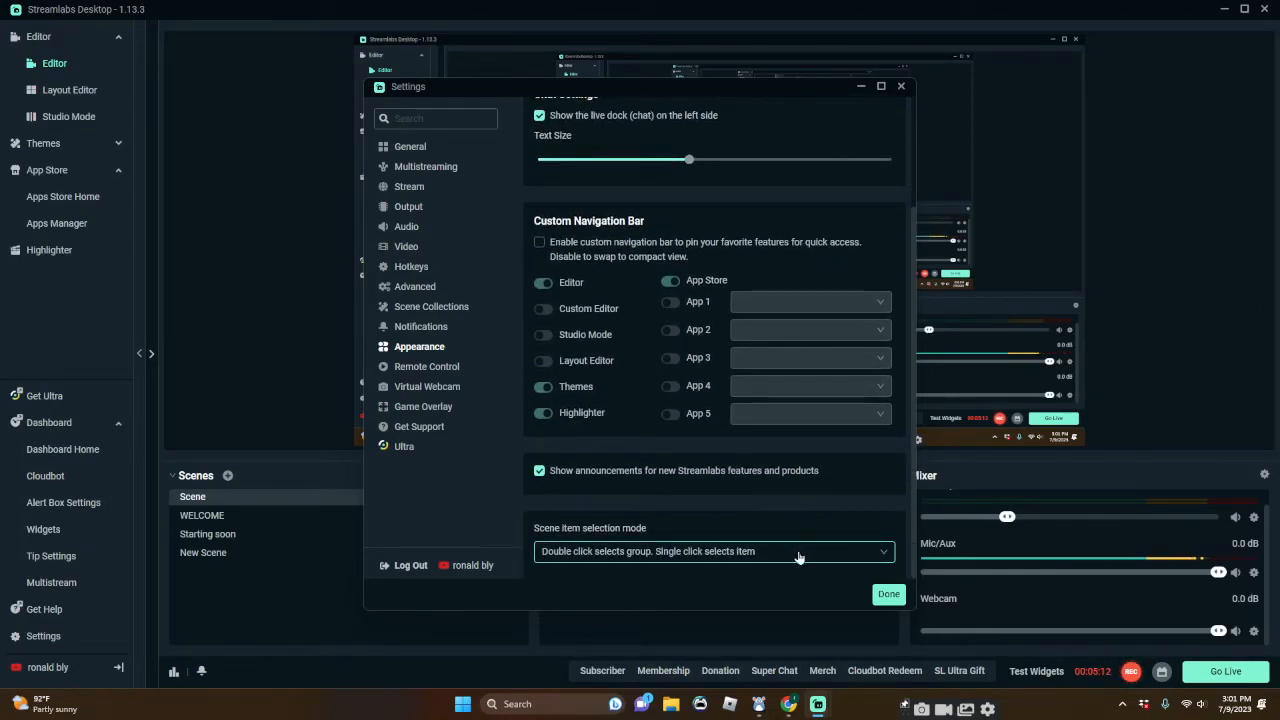
scroll(761, 496, "up", 3)
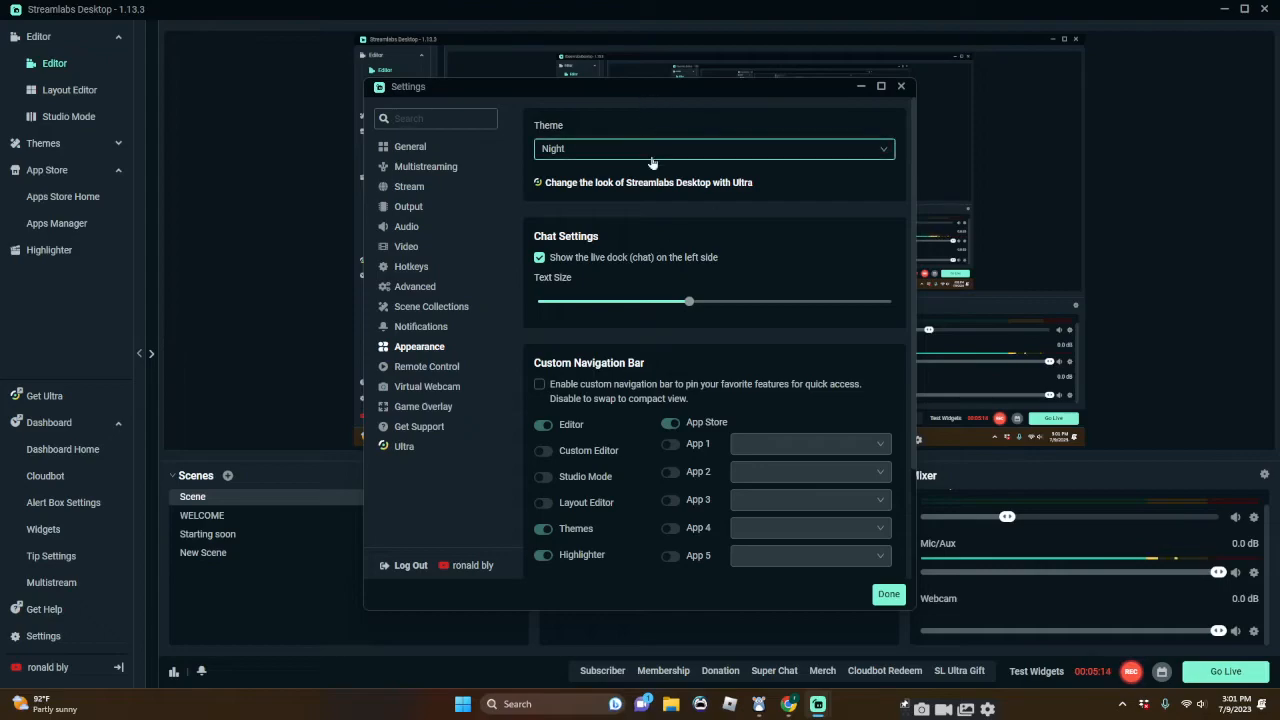
- Enable the in-game overlay to view its options, and disable it again
left_click(423, 406)
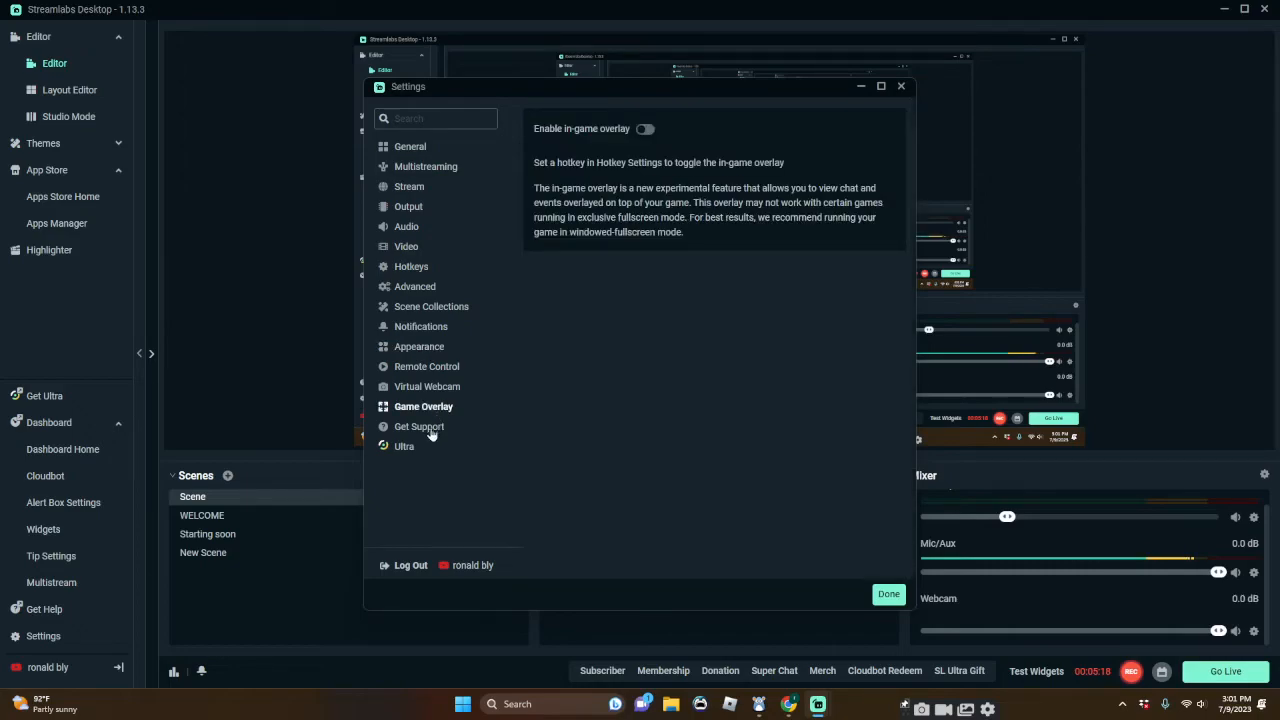
left_click(646, 132)
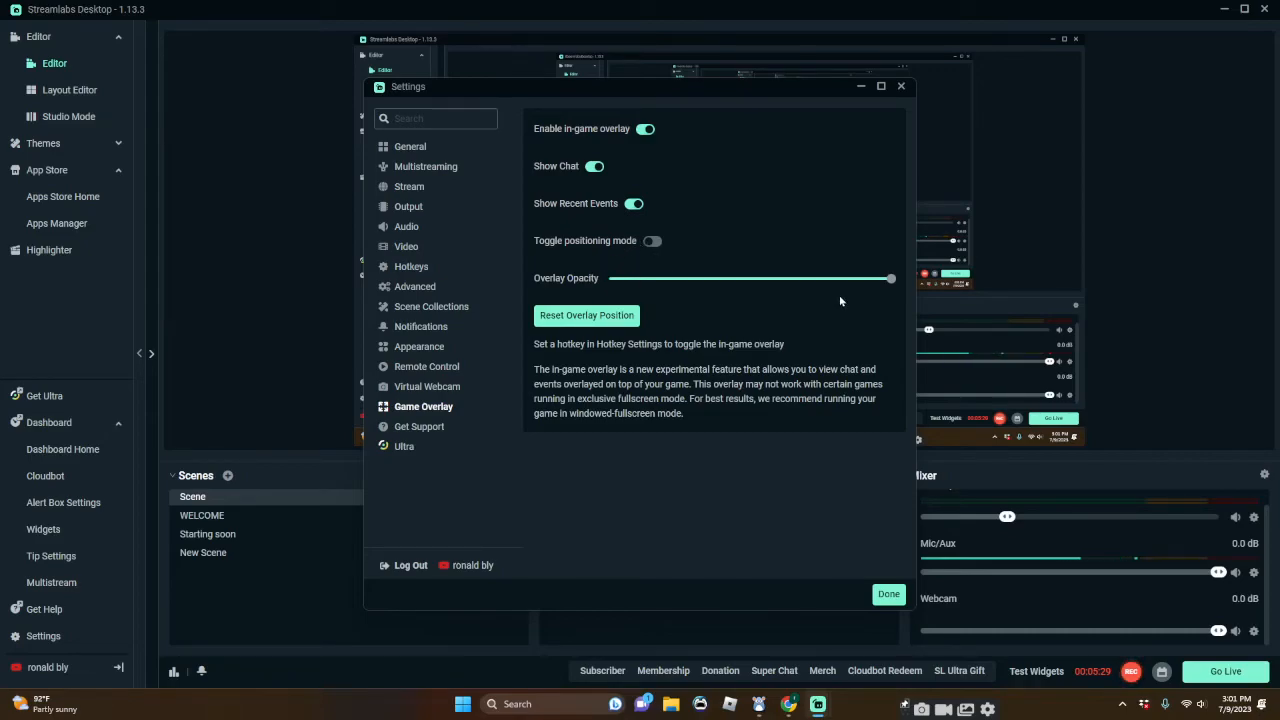
left_click(645, 129)
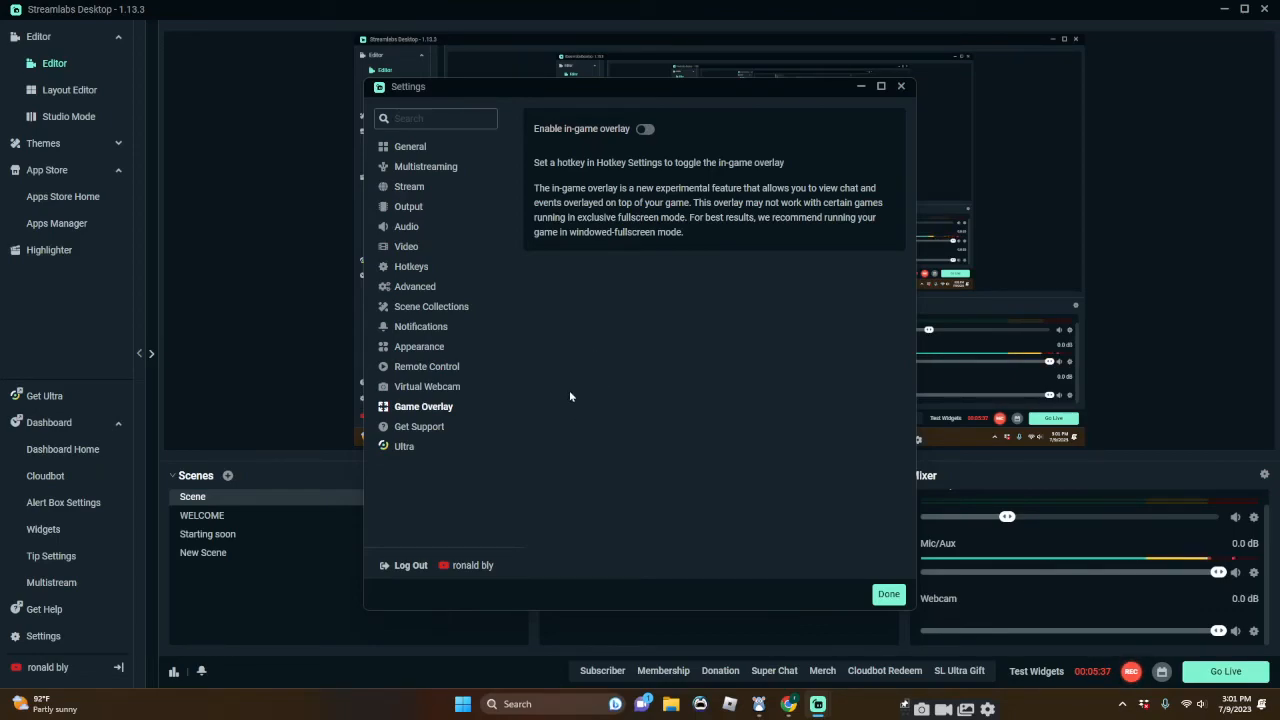
- Recheck the streaming and recording output settings, ending on the streaming ones
left_click(404, 207)
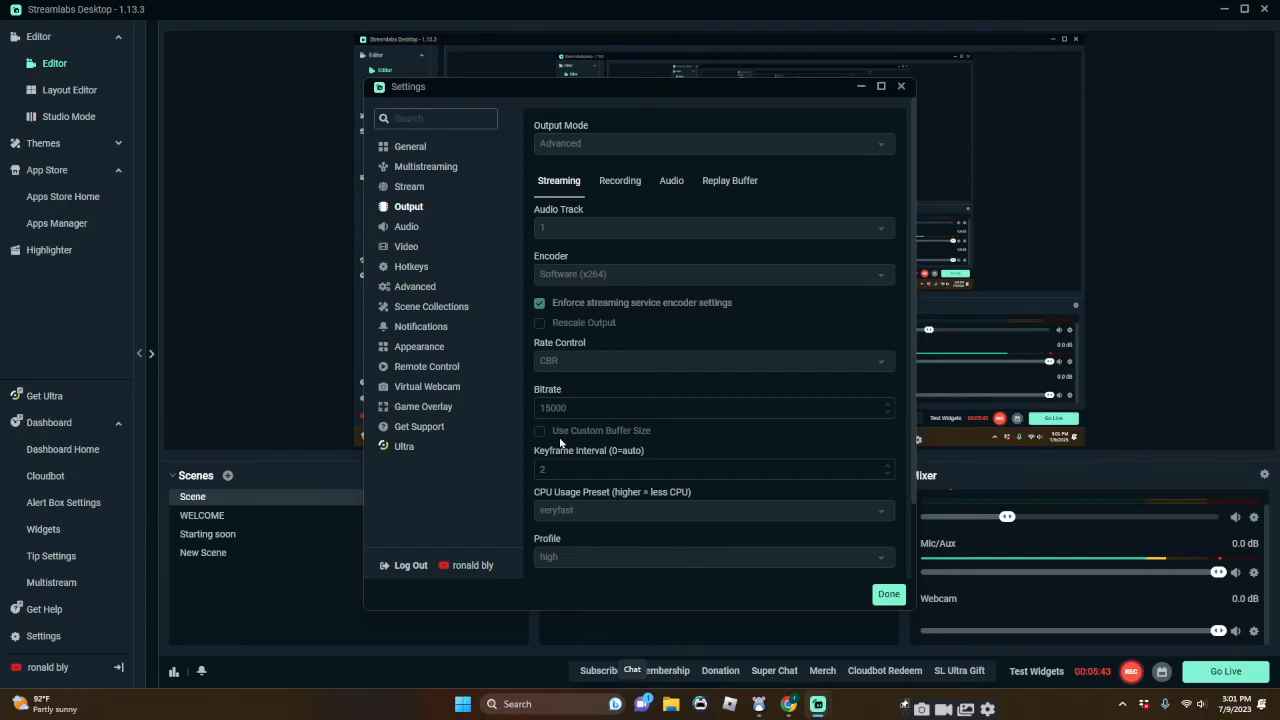
scroll(727, 395, "down", 2)
scroll(741, 396, "up", 2)
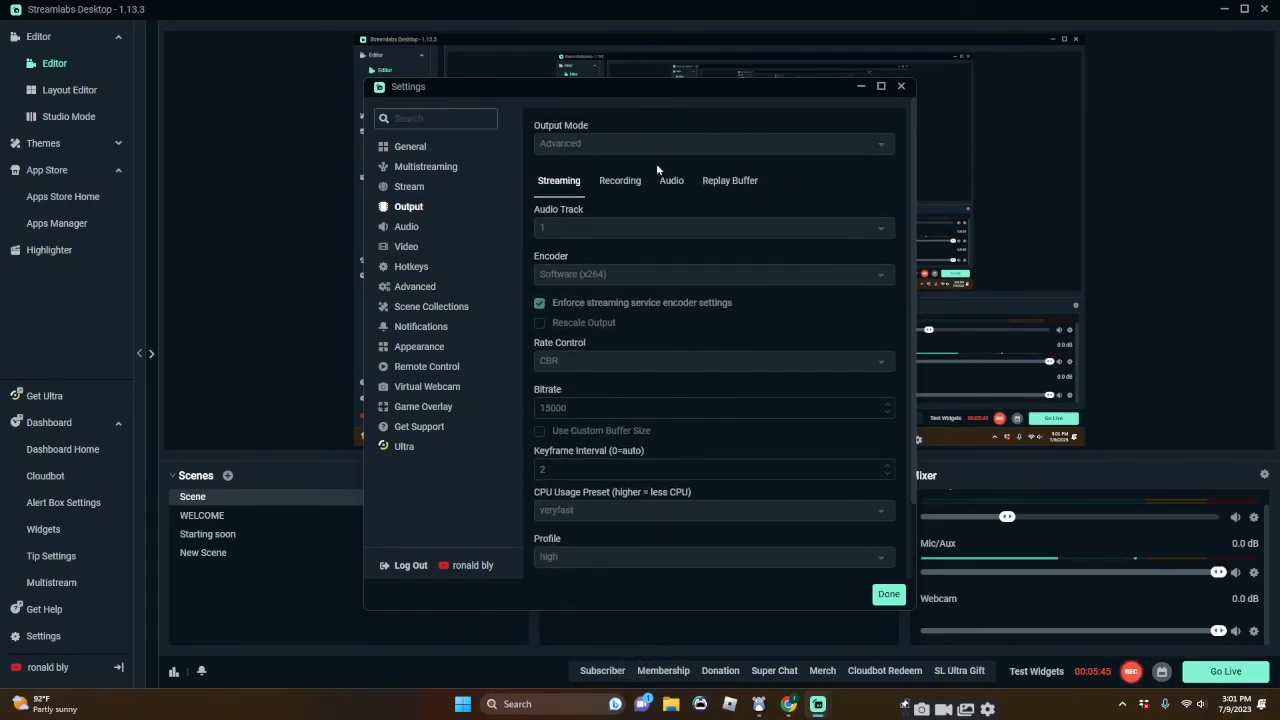
left_click(618, 181)
left_click(558, 181)
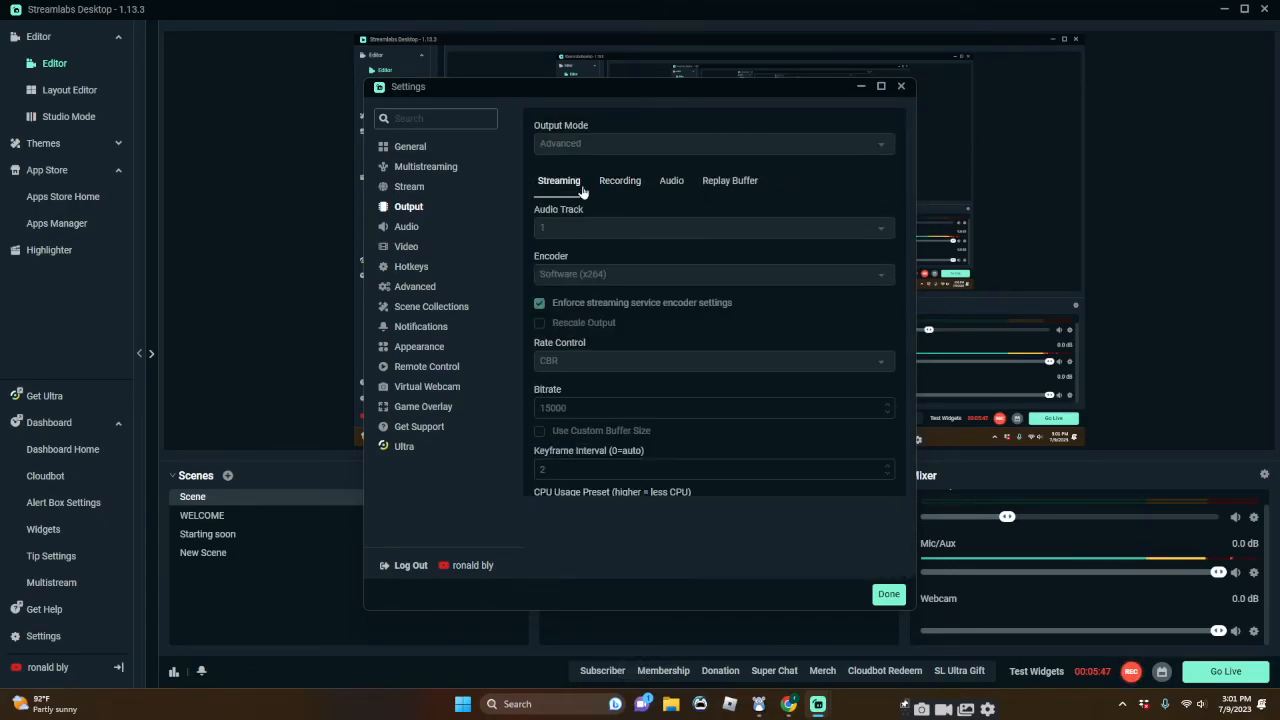